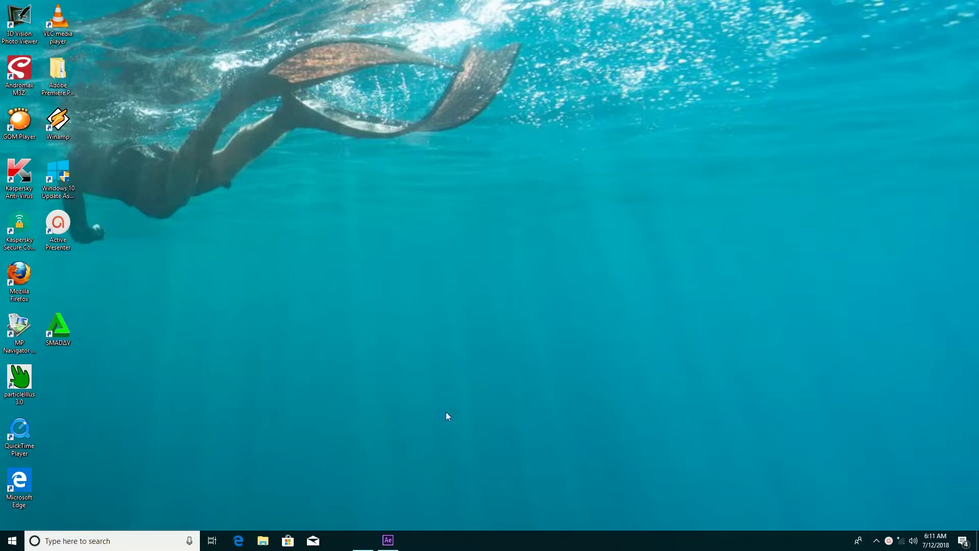
# Bring the Premiere Pro window with the VIDEO YOUTUBE PROJECT and Sequence 13 back on screen.
pyautogui.click(363, 540)
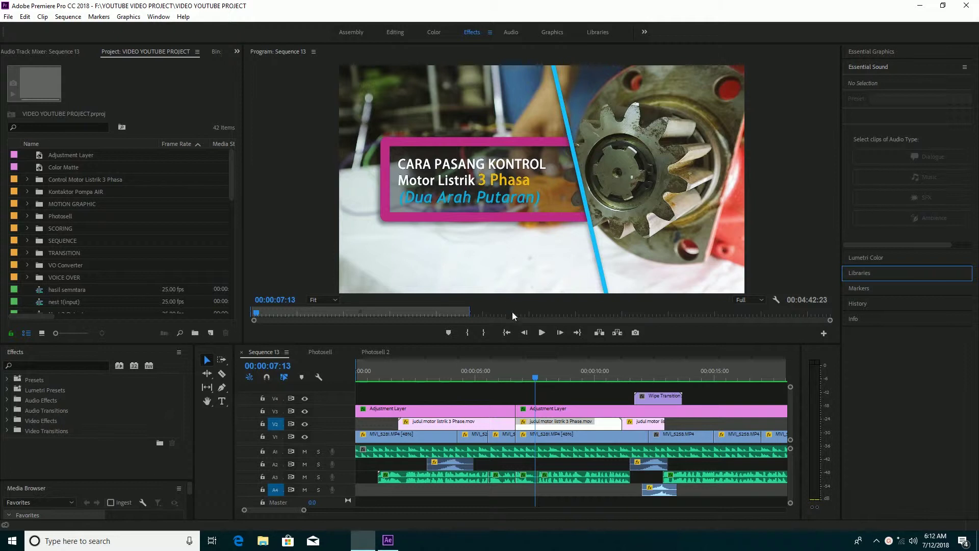
pyautogui.click(485, 330)
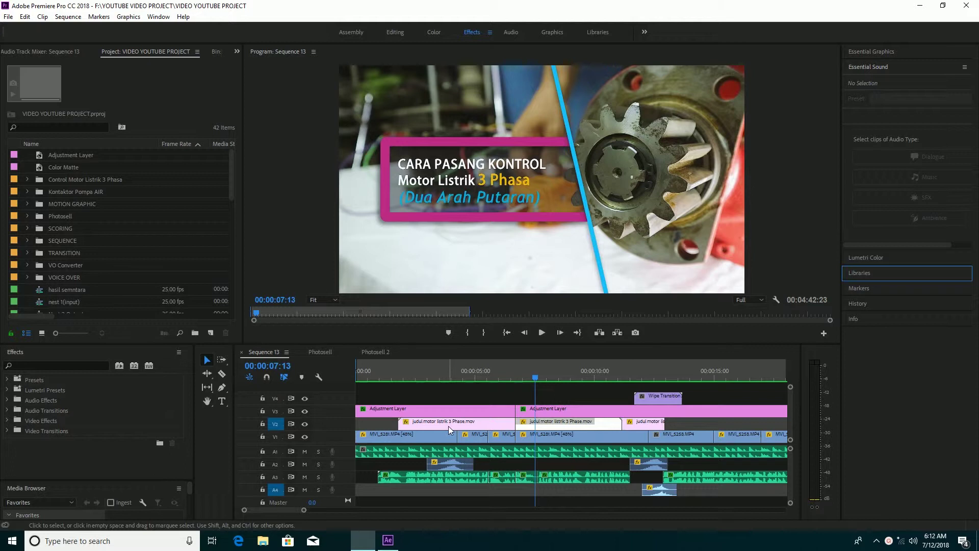
pyautogui.hotkey('shift', 'f')
pyautogui.moveTo(40, 267); pyautogui.dragTo(351, 337)
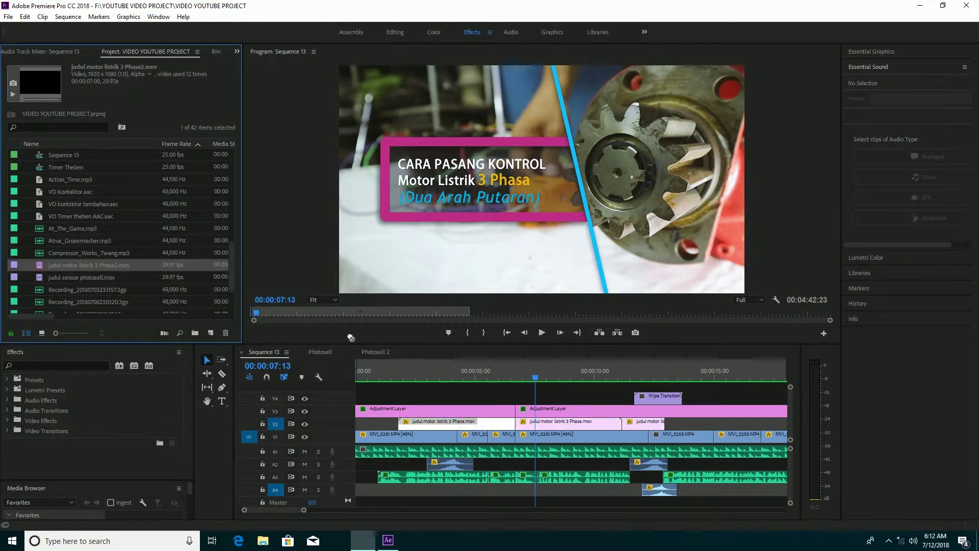
pyautogui.moveTo(402, 383); pyautogui.dragTo(403, 403)
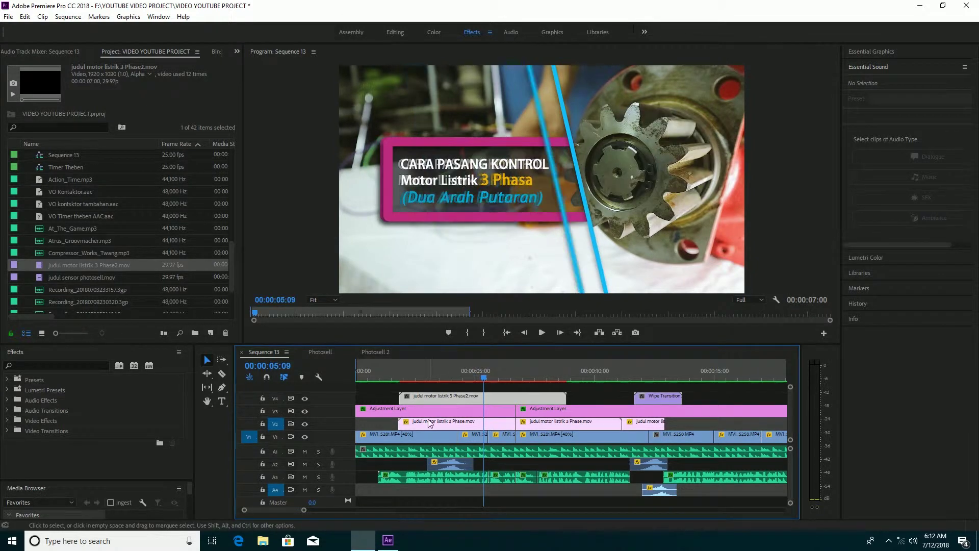
pyautogui.click(534, 396)
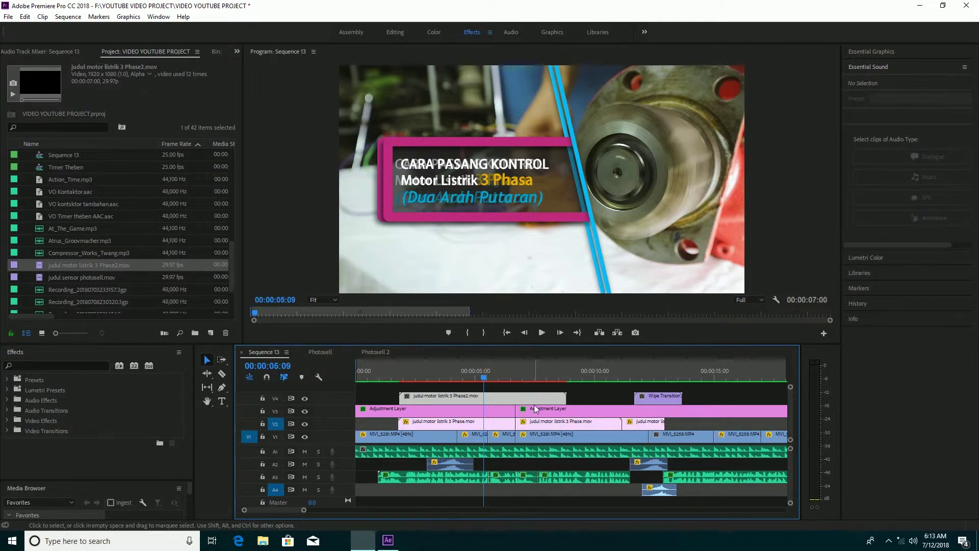
pyautogui.click(537, 398)
pyautogui.press('Delete')
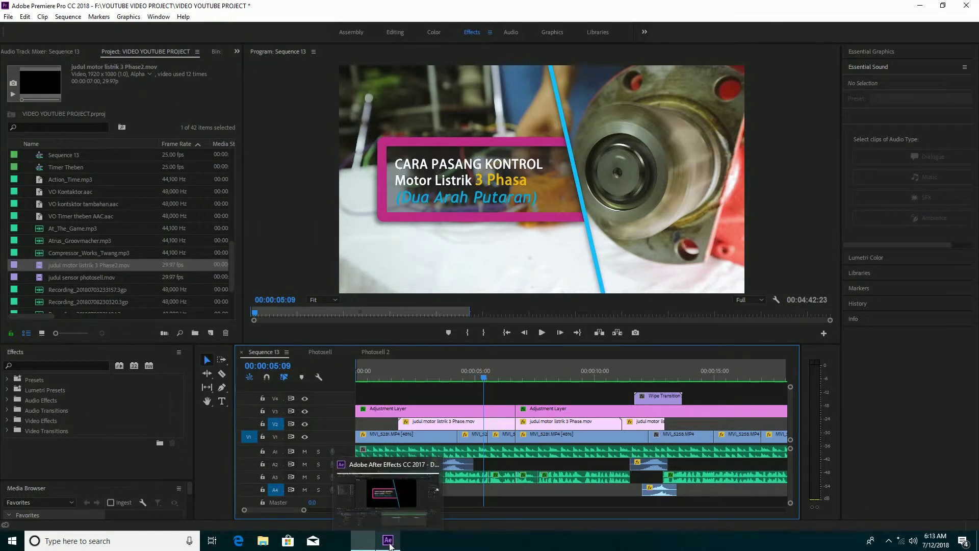
# In After Effects, rewrite the Text 02 subtitle as '(Putaran Dua Arah)', then go to the Text 01 composition.
pyautogui.click(389, 545)
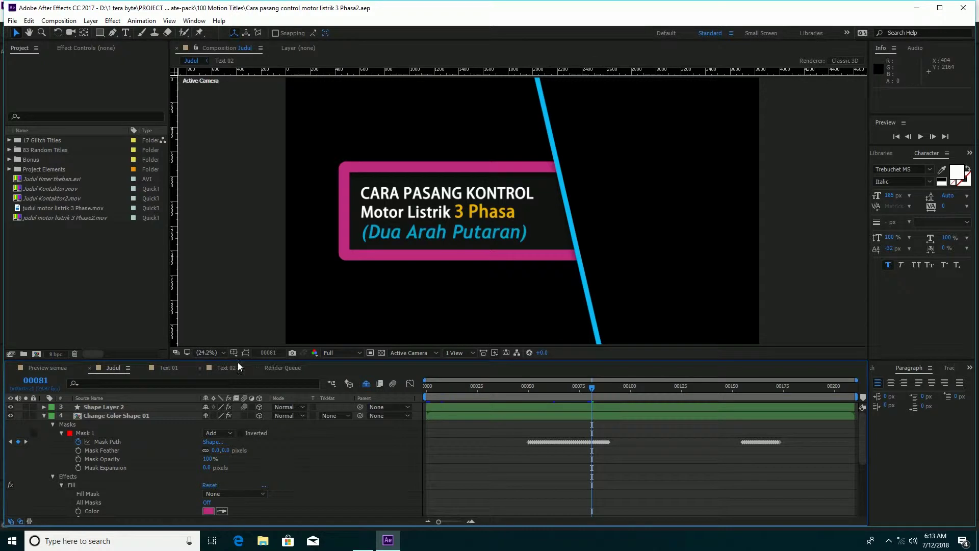
pyautogui.click(226, 368)
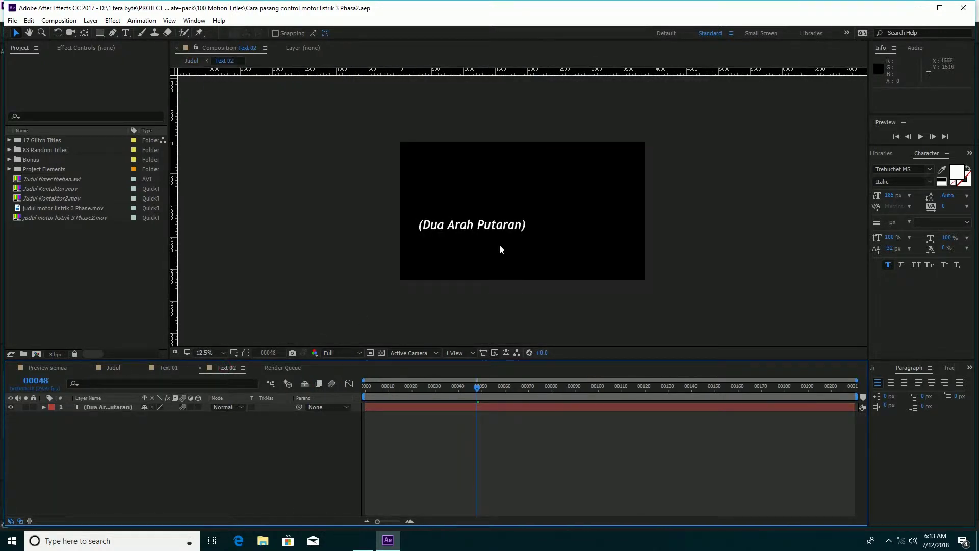
pyautogui.doubleClick(97, 408)
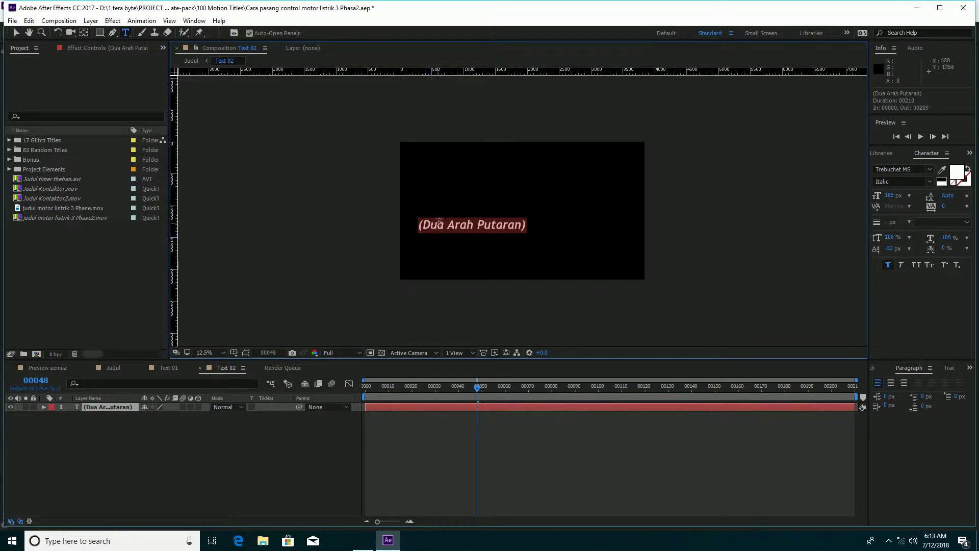
pyautogui.click(426, 226)
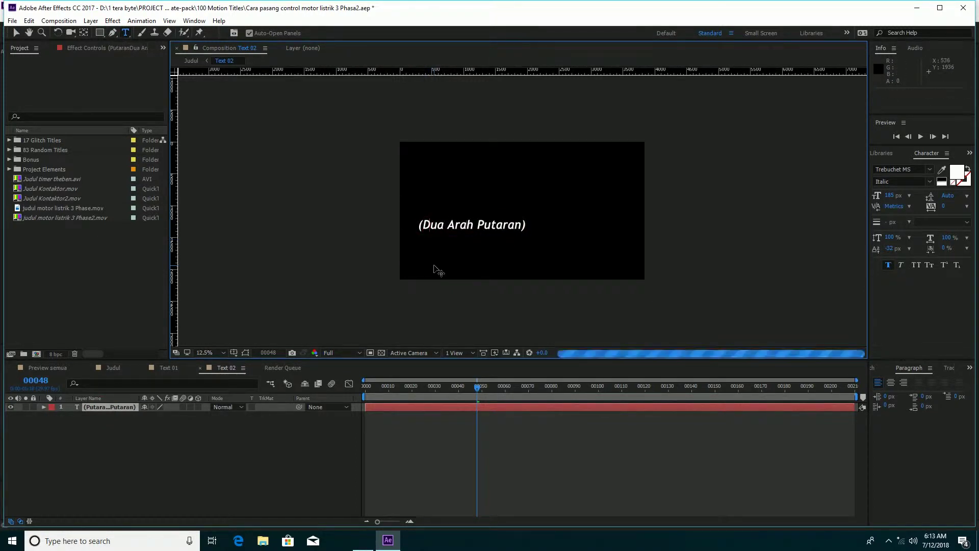
pyautogui.write('Putaran')
pyautogui.moveTo(524, 225); pyautogui.dragTo(570, 228)
pyautogui.press('BackSpace')
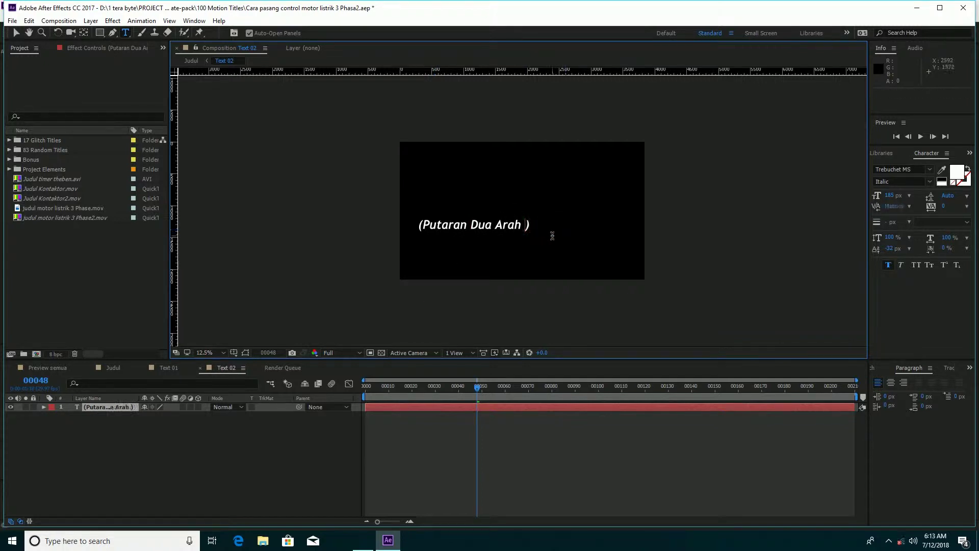
pyautogui.press('BackSpace')
pyautogui.click(163, 370)
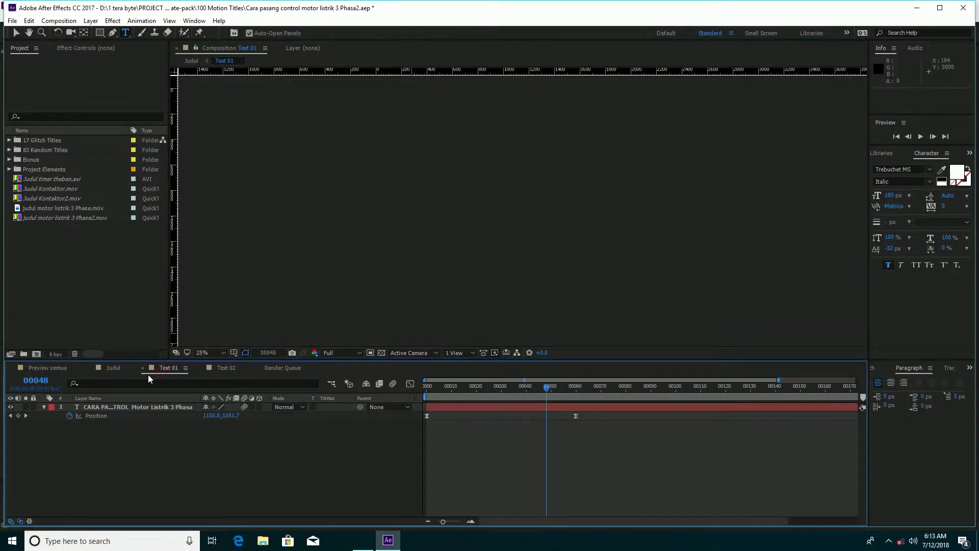
# In the Judul composition, set the title box border's Fill color to orange E87712.
pyautogui.click(121, 370)
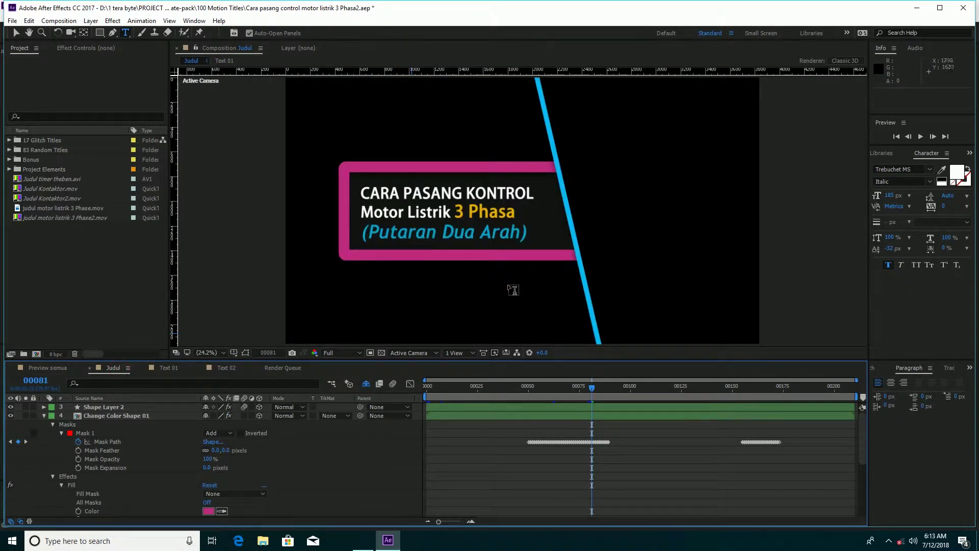
pyautogui.click(208, 511)
pyautogui.click(245, 304)
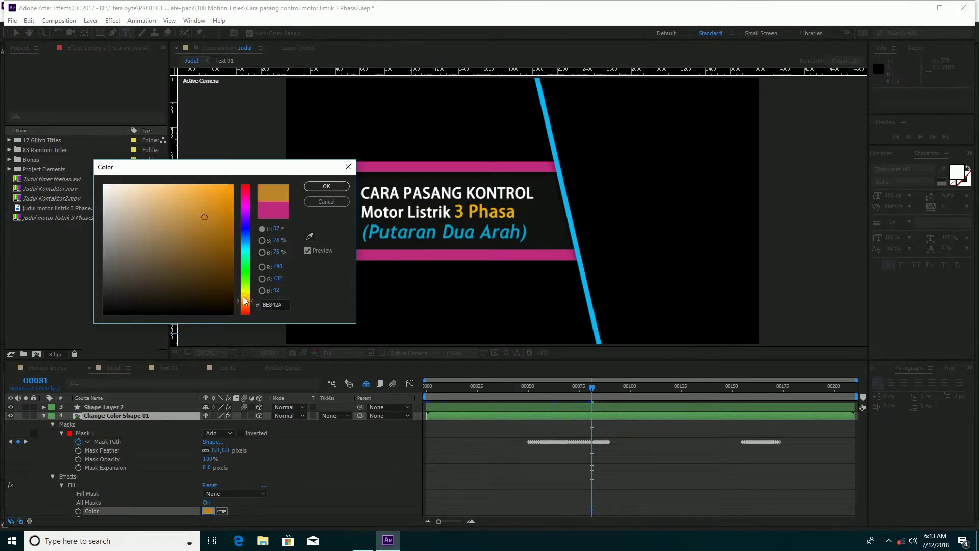
pyautogui.click(223, 196)
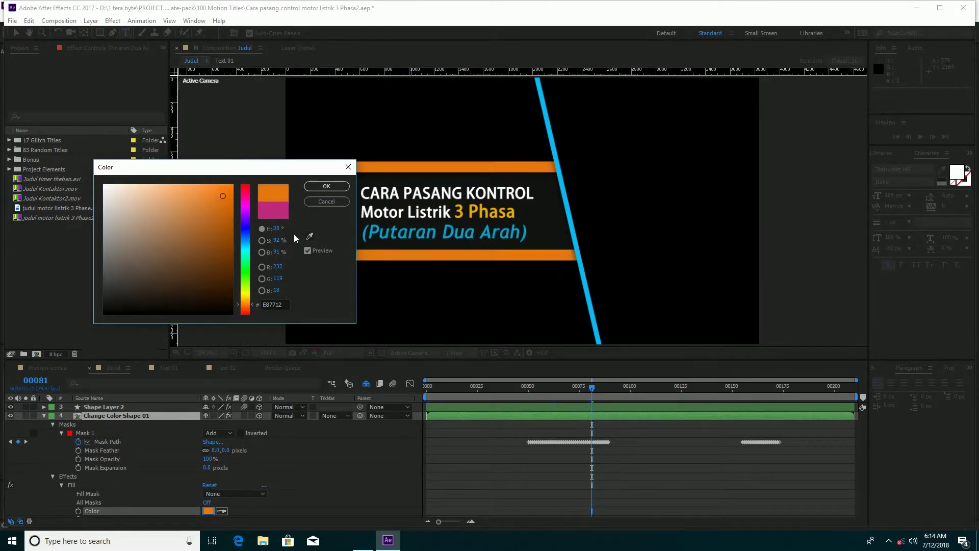
pyautogui.click(326, 186)
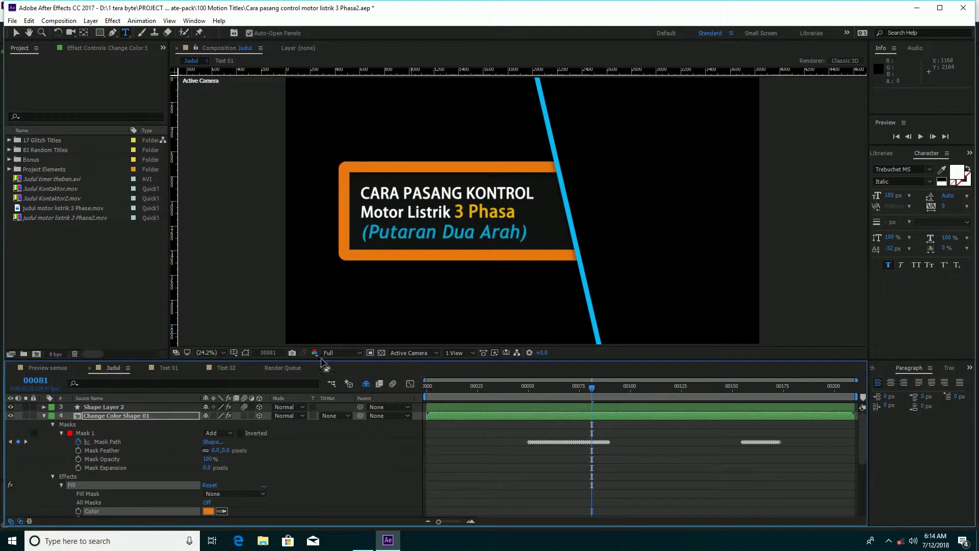
# Preview the updated title at quarter resolution.
pyautogui.click(329, 353)
pyautogui.click(342, 413)
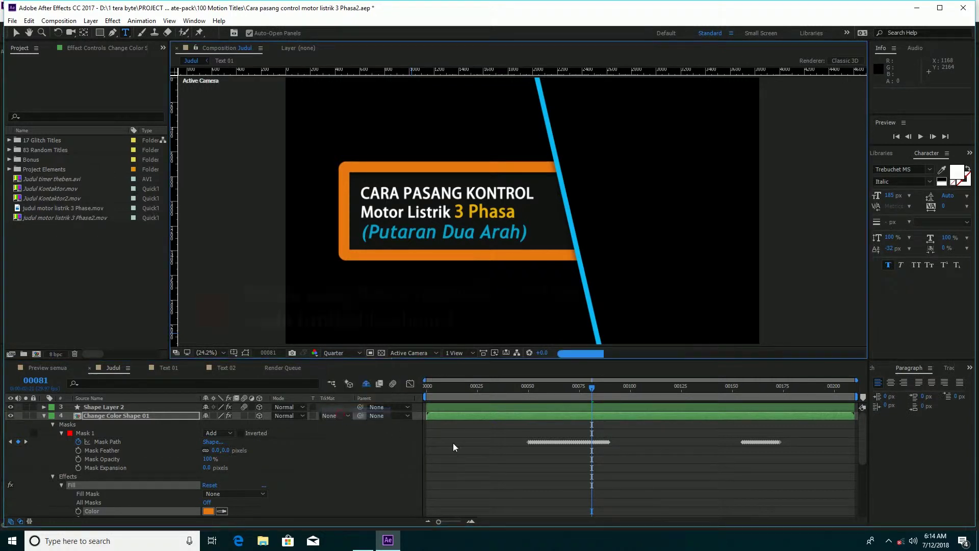
pyautogui.press('KP_0')
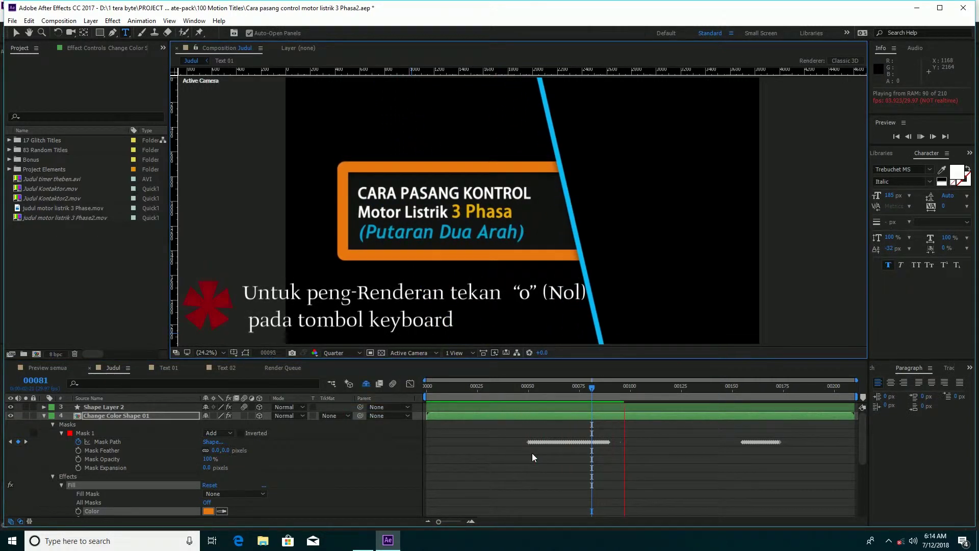
pyautogui.press('space')
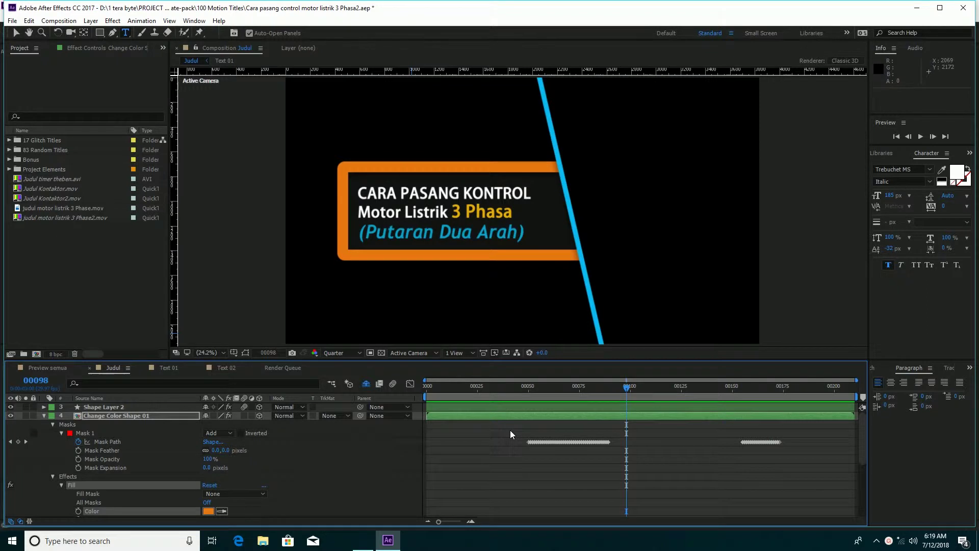
pyautogui.click(58, 21)
pyautogui.click(66, 155)
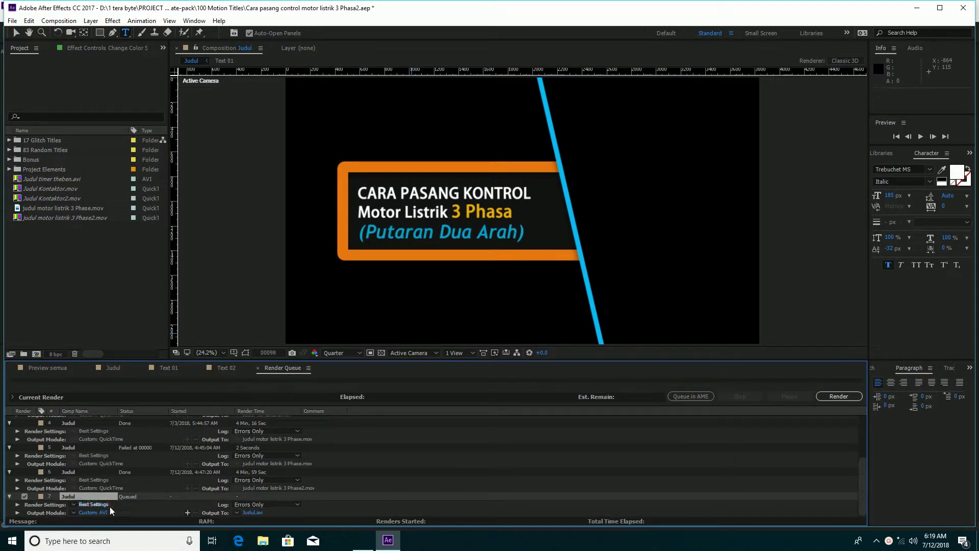
pyautogui.click(105, 512)
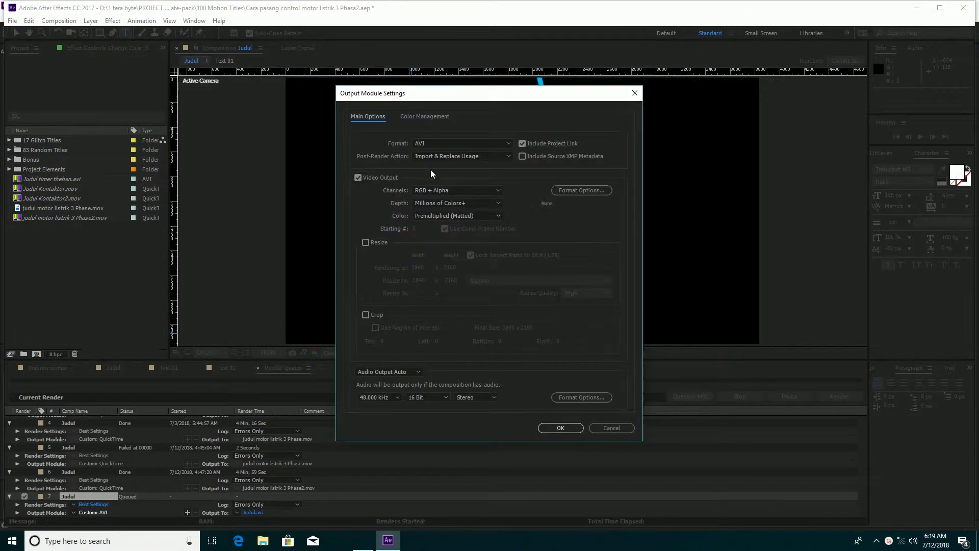
pyautogui.click(433, 143)
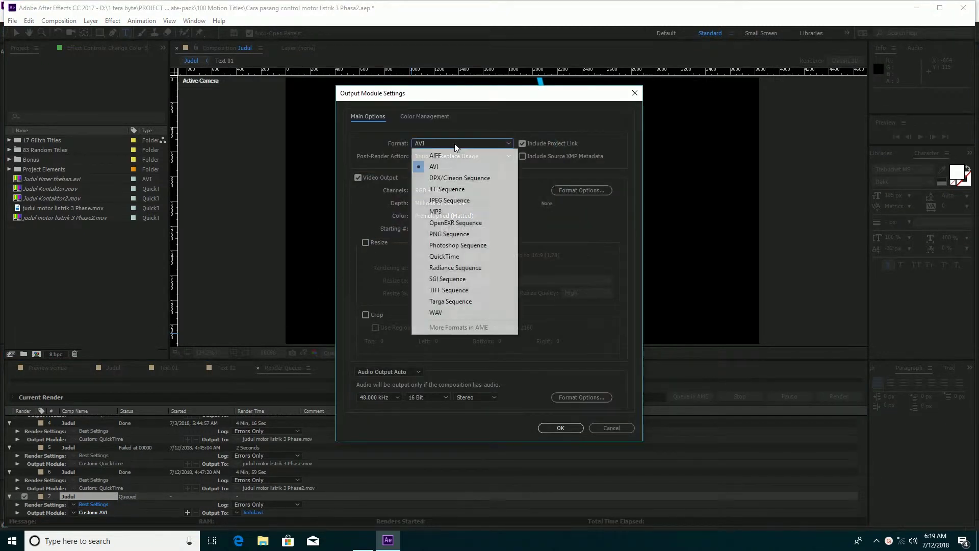
pyautogui.click(441, 257)
pyautogui.click(366, 242)
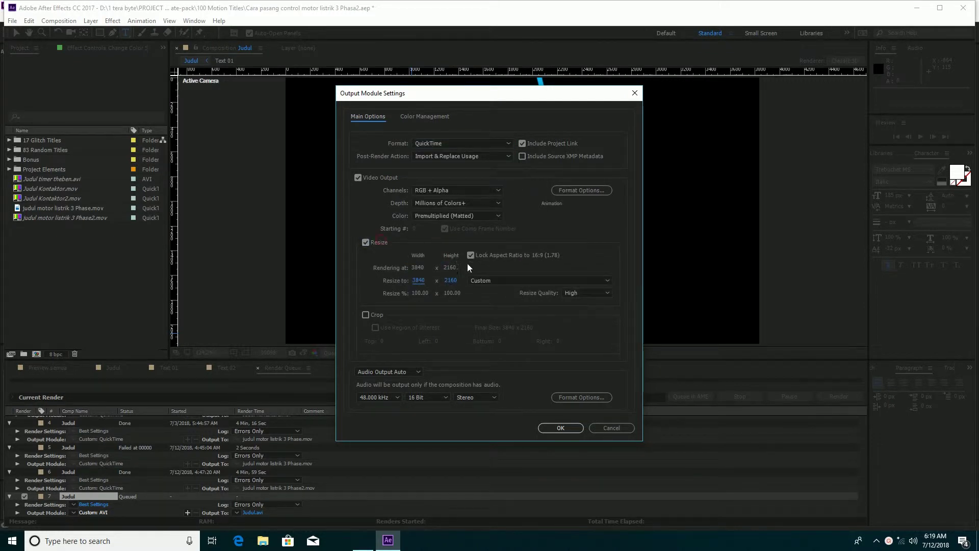
pyautogui.click(493, 286)
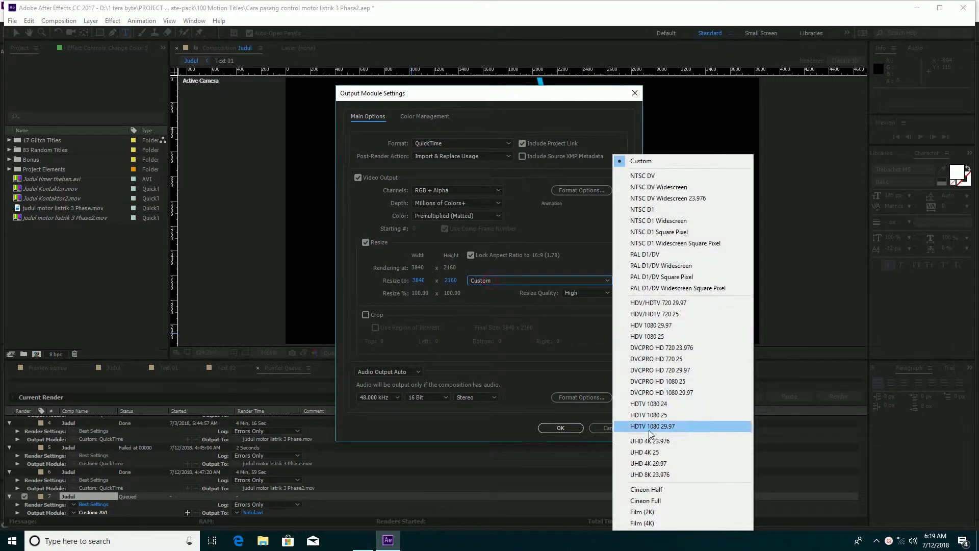
pyautogui.click(657, 420)
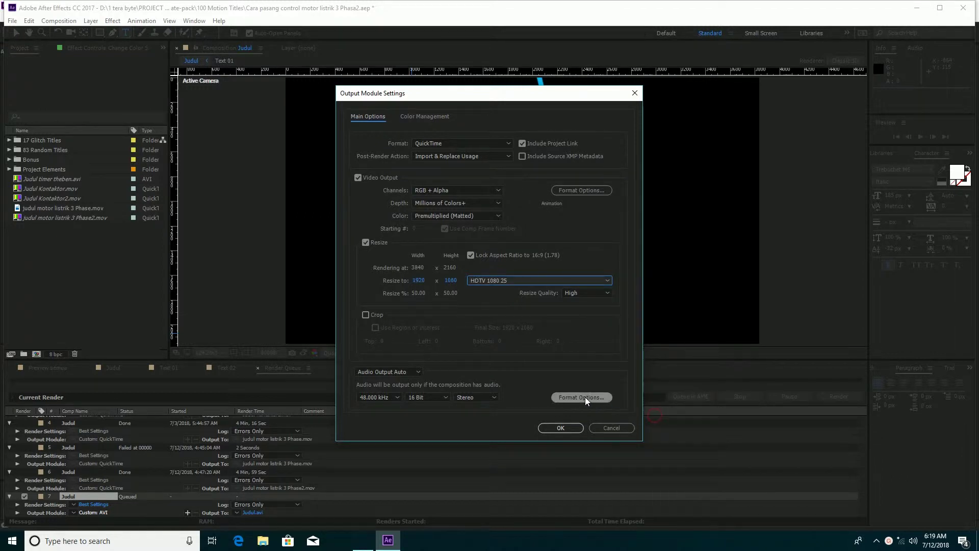
pyautogui.click(560, 428)
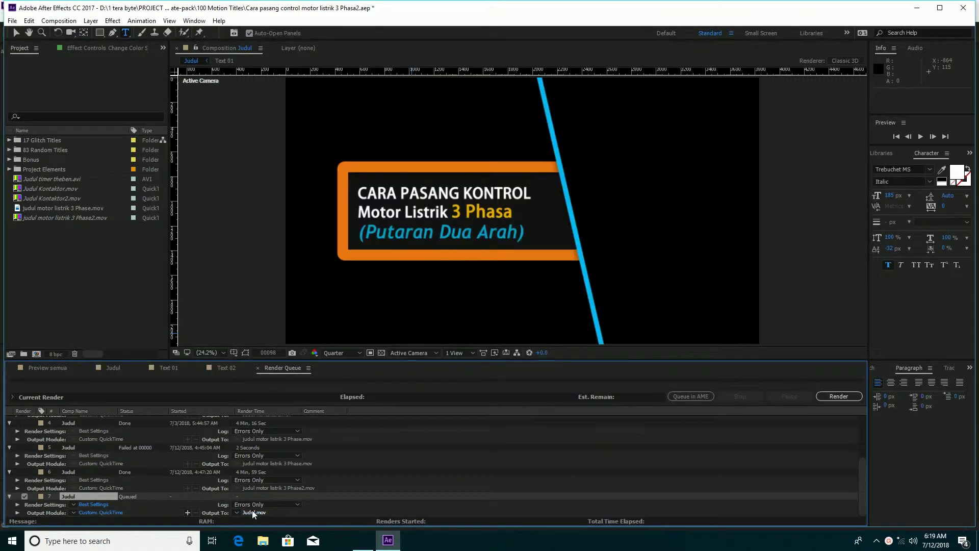
# Set the Judul render to overwrite judul motor listrik 3 Phase.mov in the Grapic folder.
pyautogui.click(254, 512)
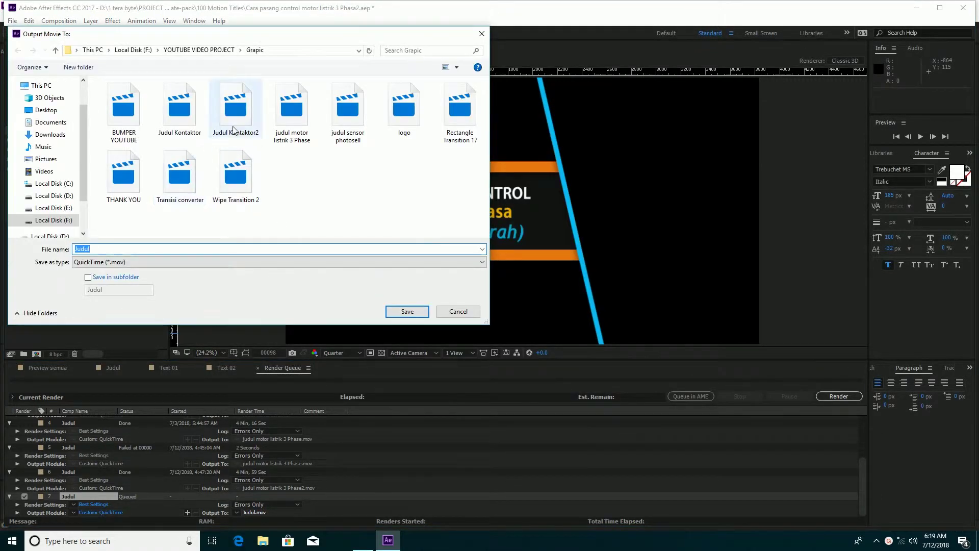
pyautogui.click(301, 119)
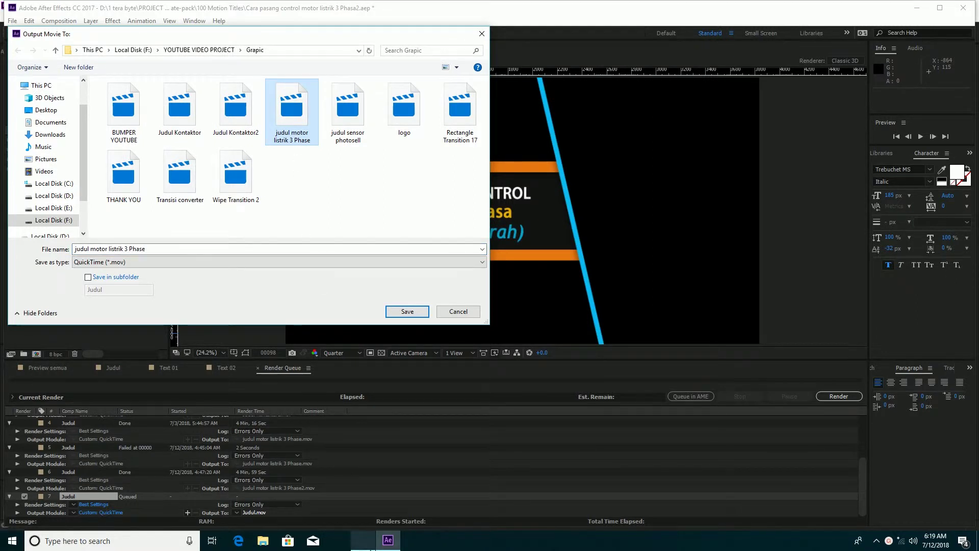
pyautogui.click(364, 540)
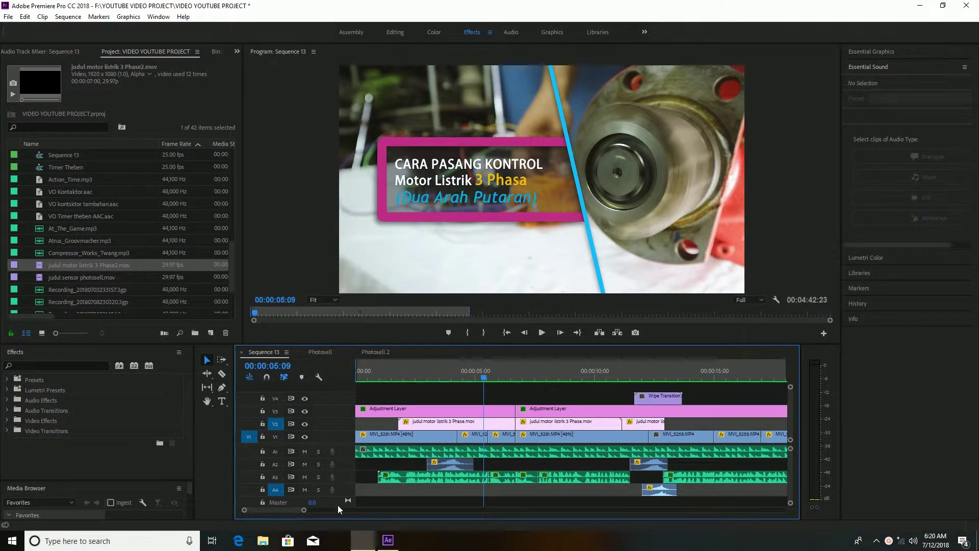
pyautogui.click(388, 540)
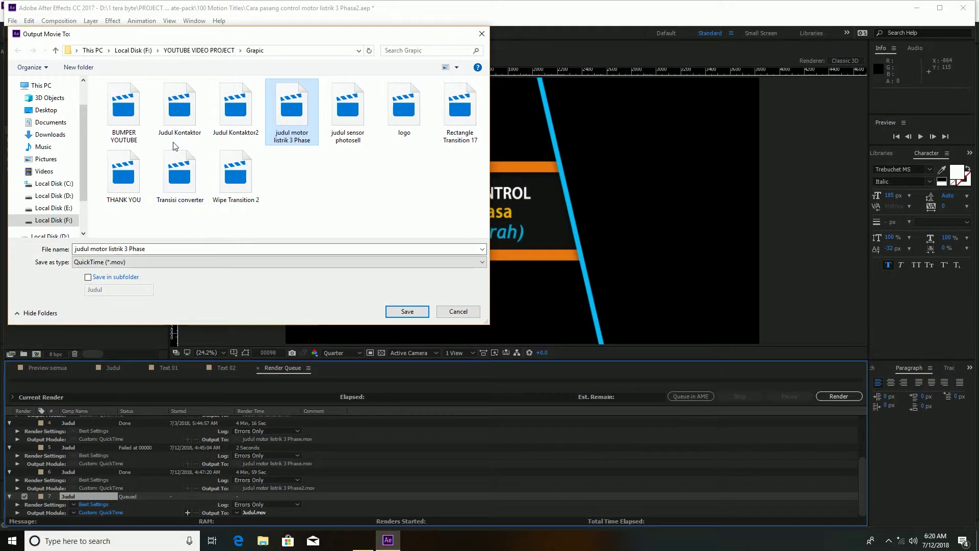
pyautogui.click(407, 312)
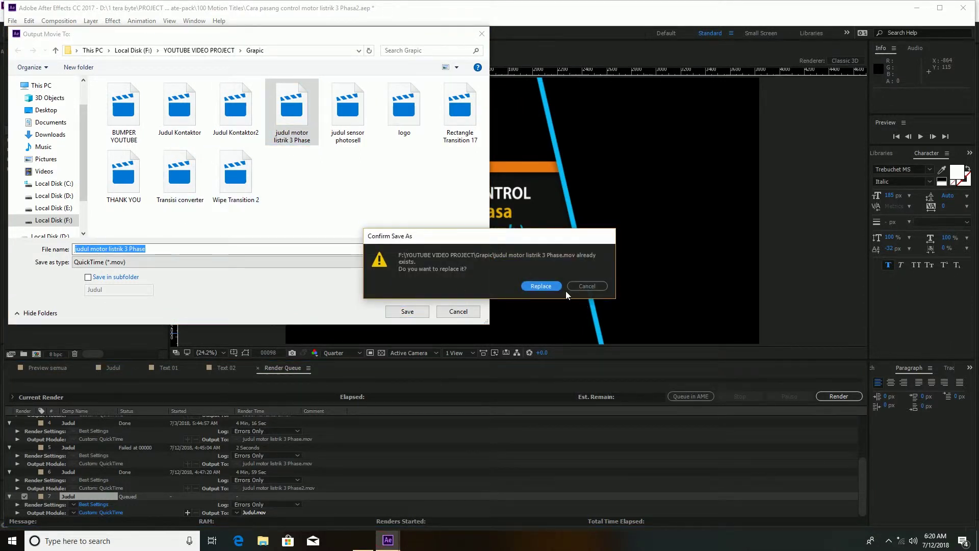
pyautogui.click(549, 286)
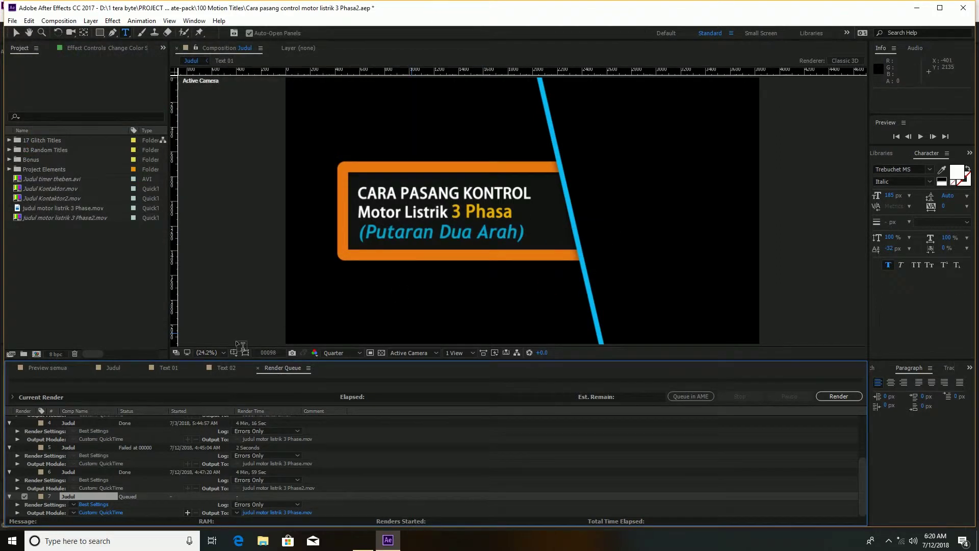
# Render the queued Judul title, accepting the overwrite of the project's movie file.
pyautogui.click(823, 400)
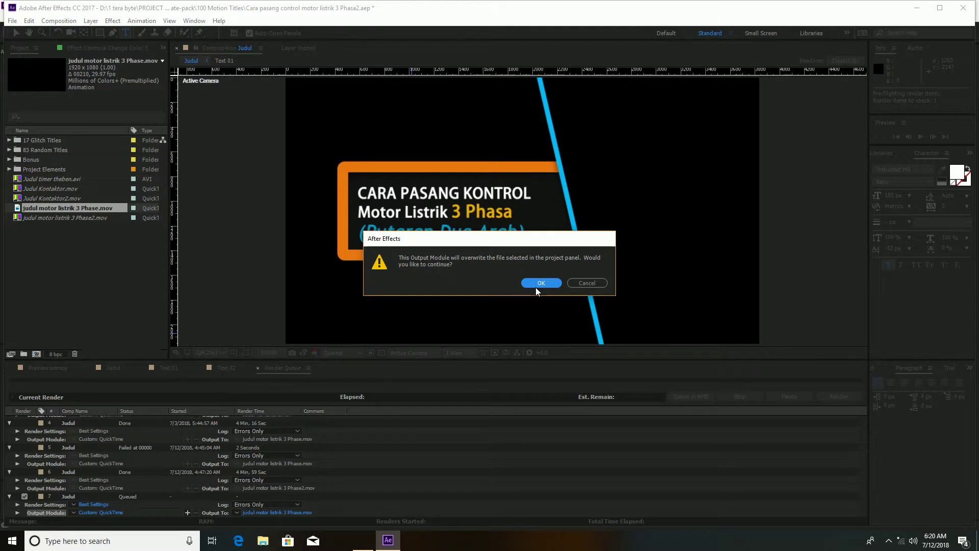
pyautogui.click(538, 284)
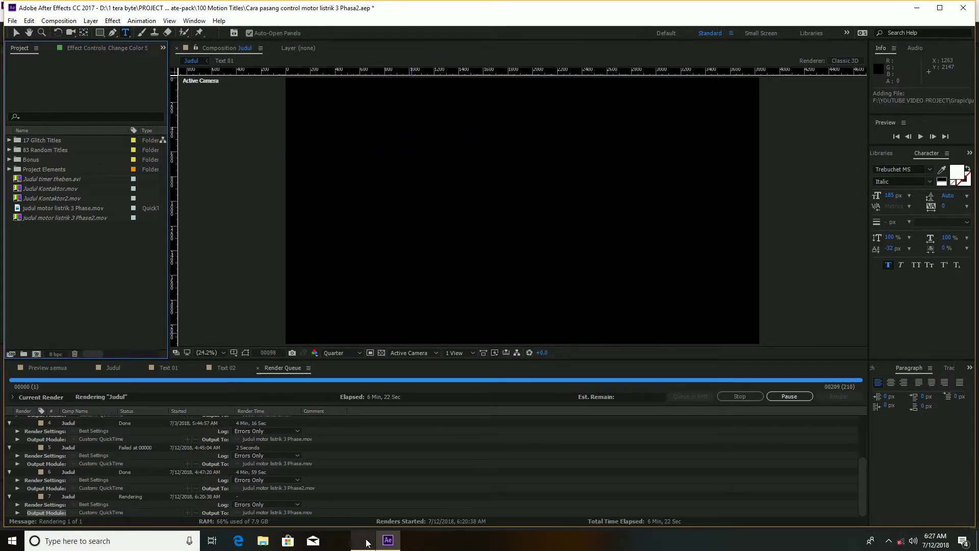
pyautogui.moveTo(365, 540)
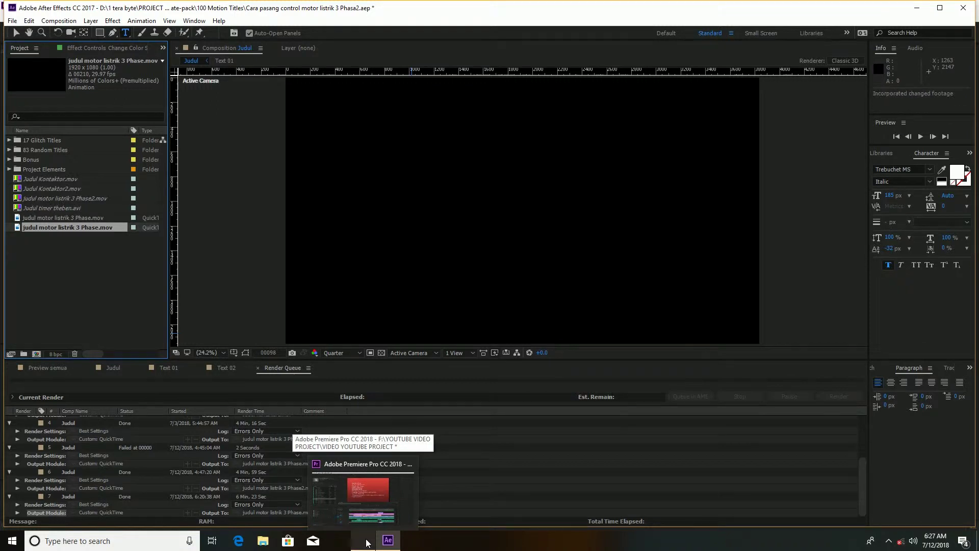
# In Premiere Pro, relink the missing title clip to the re-rendered judul motor listrik 3 Phase.mov.
pyautogui.click(366, 542)
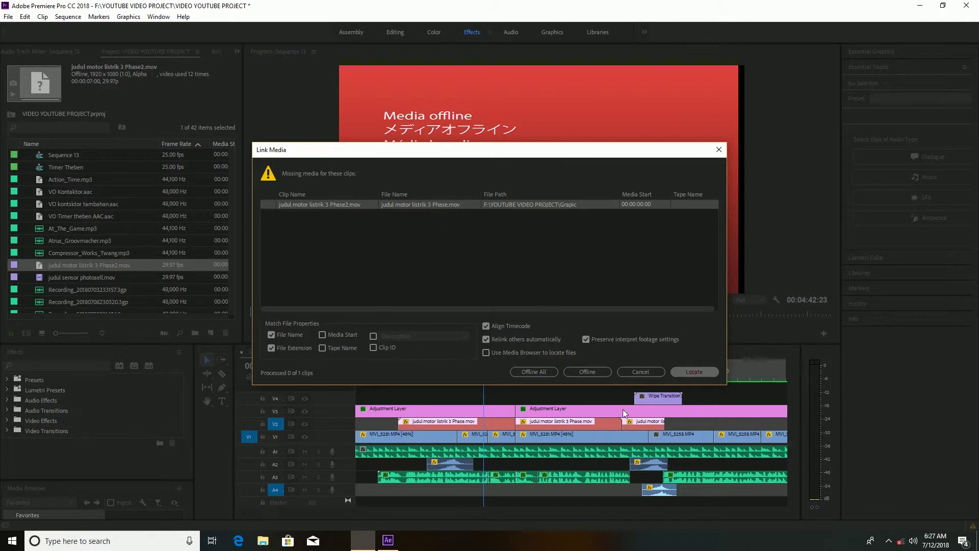
pyautogui.click(560, 434)
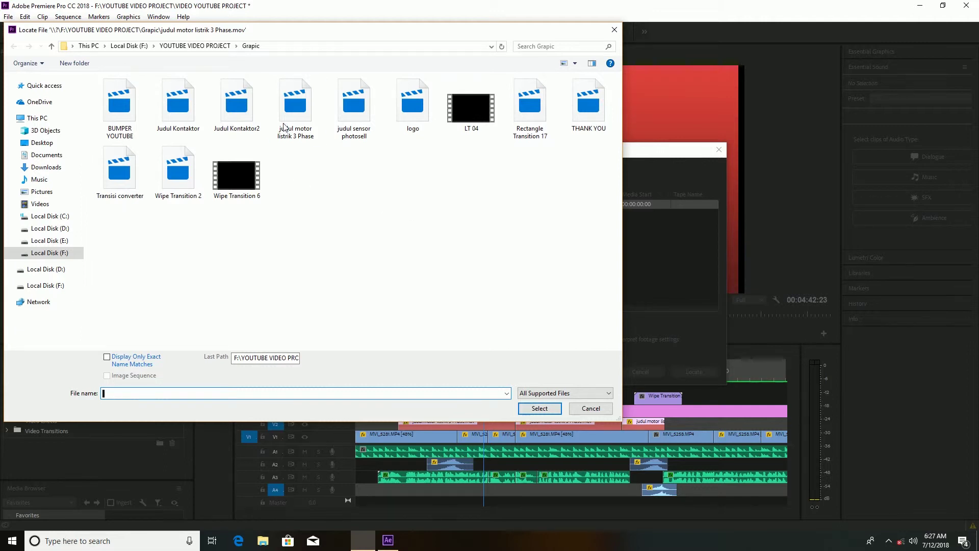
pyautogui.click(298, 107)
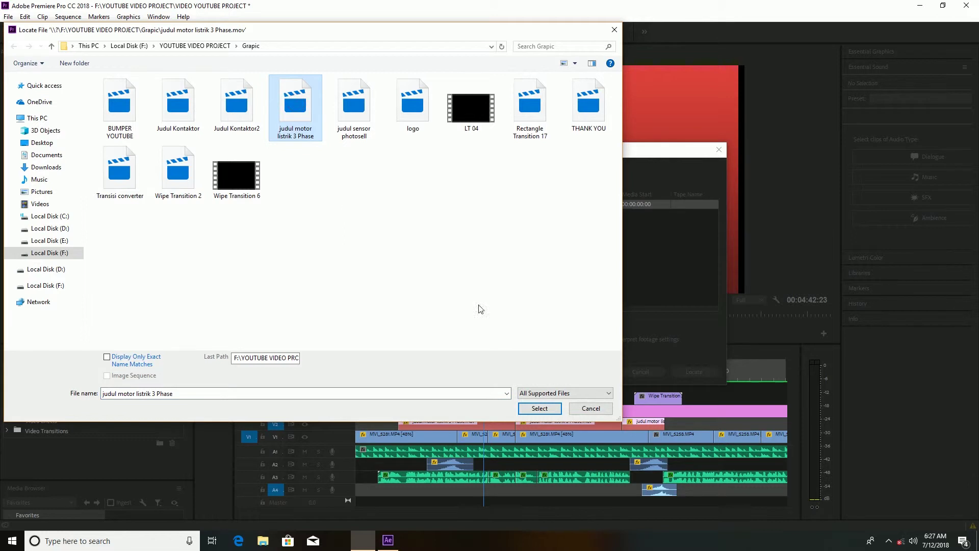
pyautogui.click(532, 408)
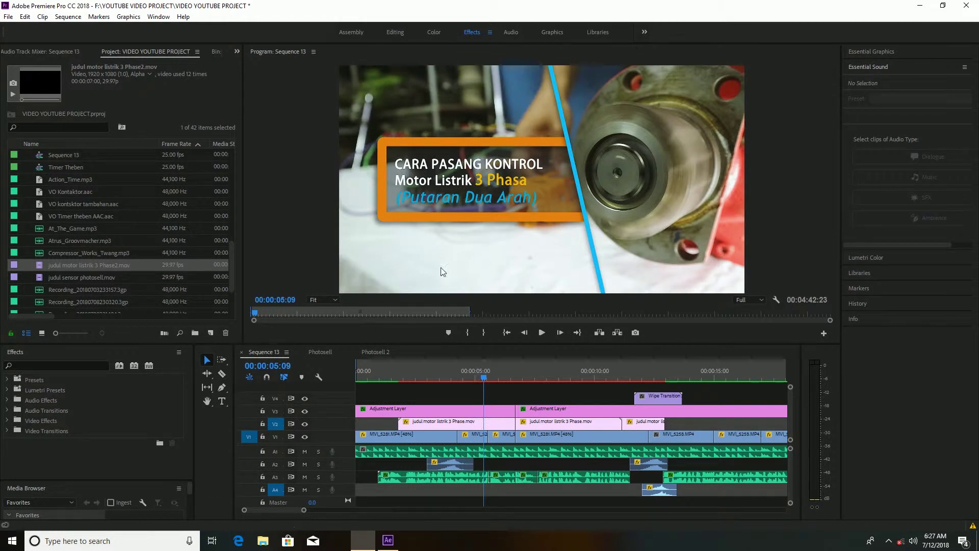
# Move the Sequence 13 playhead back to about 00:00:01:04 to view the orange-bordered title.
pyautogui.click(419, 373)
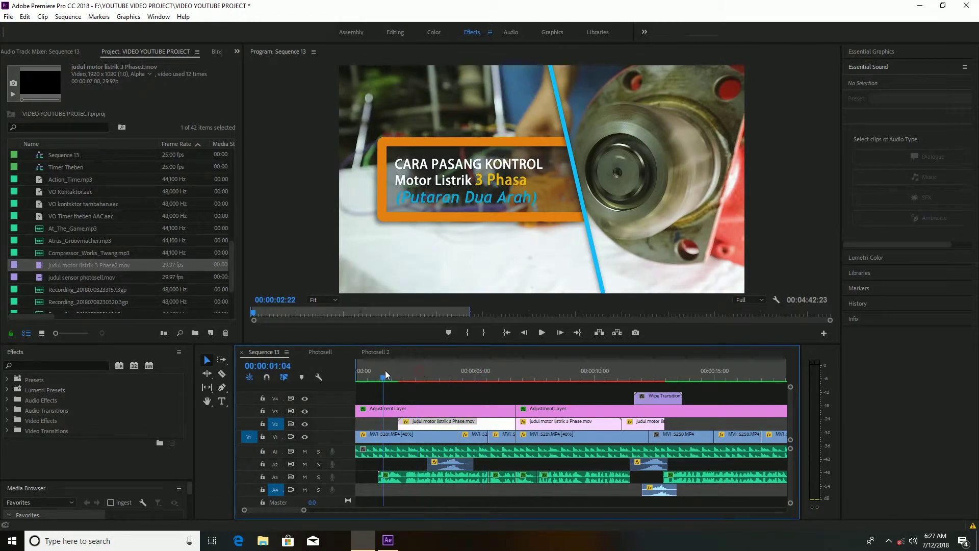
pyautogui.moveTo(418, 370); pyautogui.dragTo(384, 370)
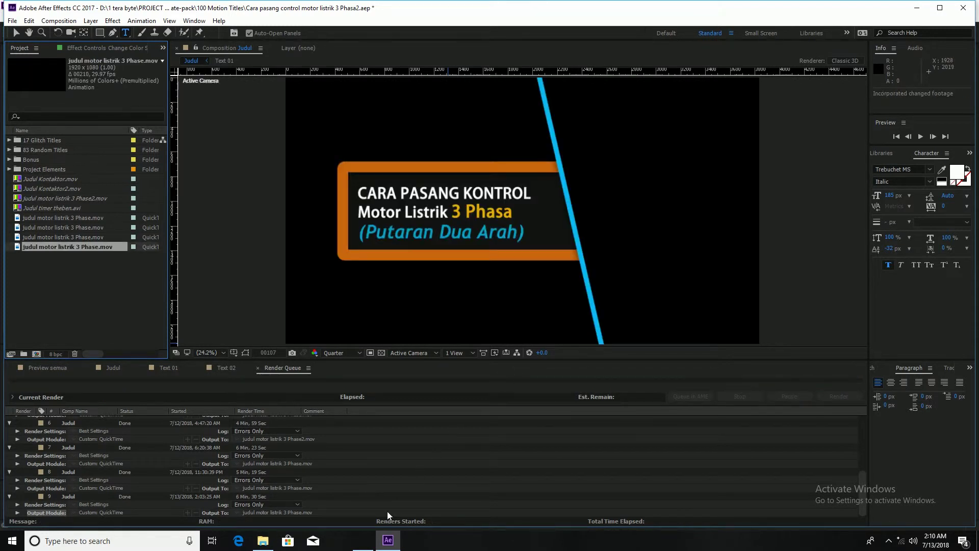
# Make the V2 title clip offline, keeping its media file on disk.
pyautogui.click(363, 540)
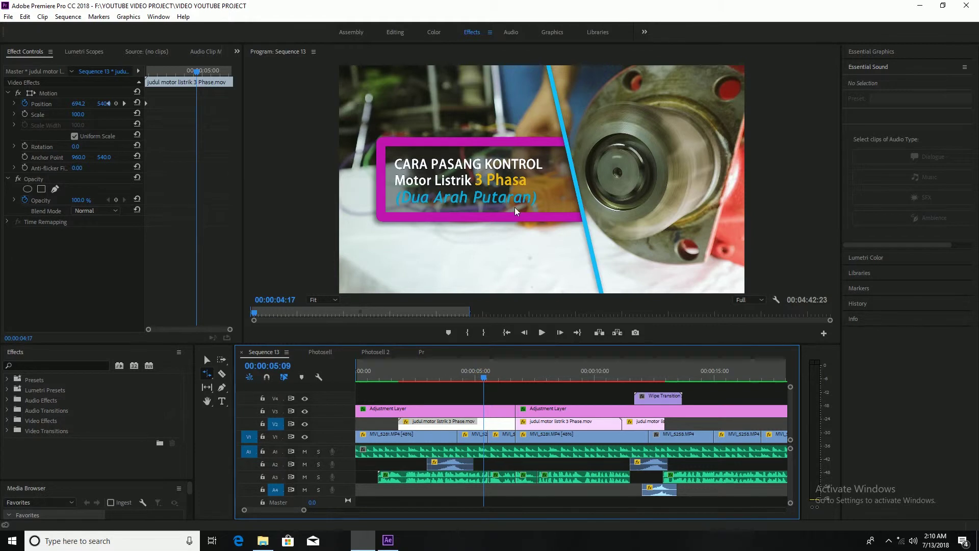
pyautogui.press('v')
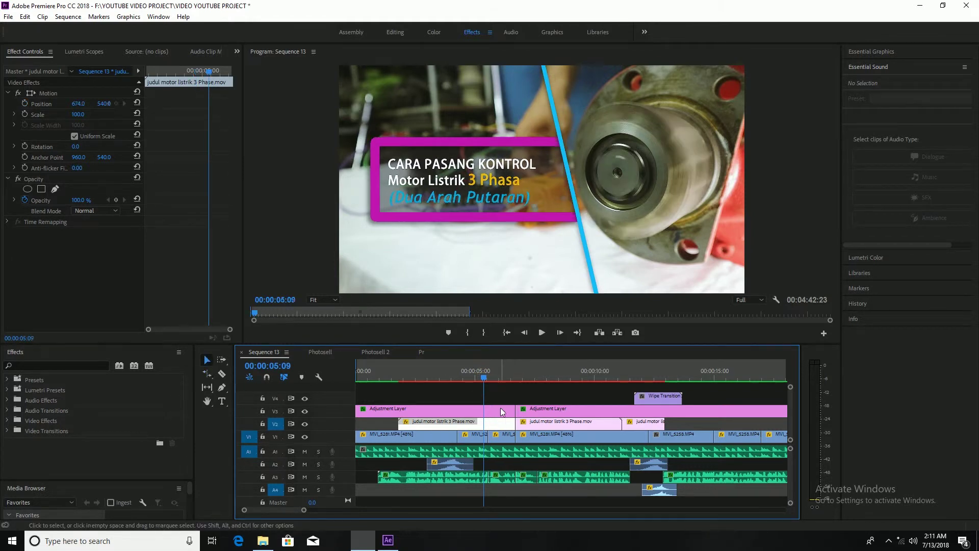
pyautogui.rightClick(499, 428)
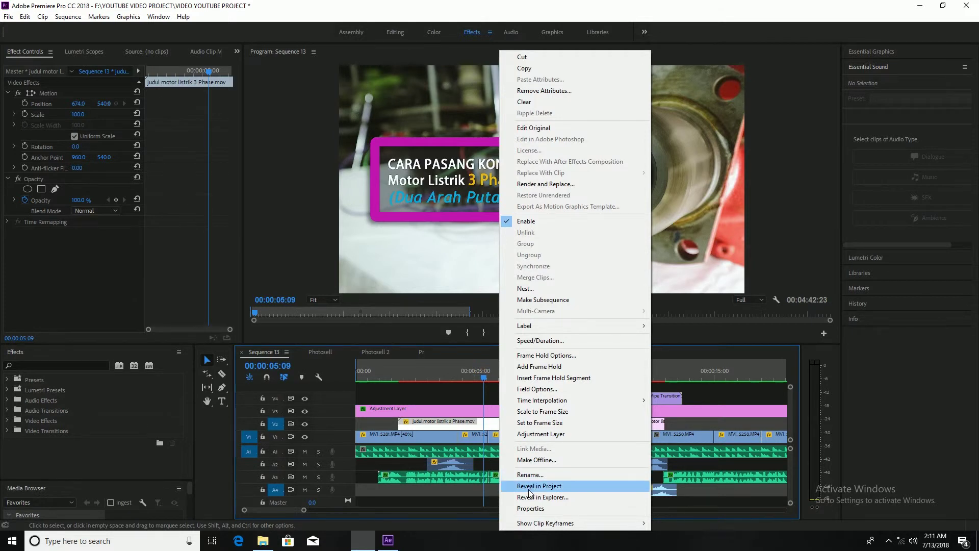
pyautogui.click(537, 460)
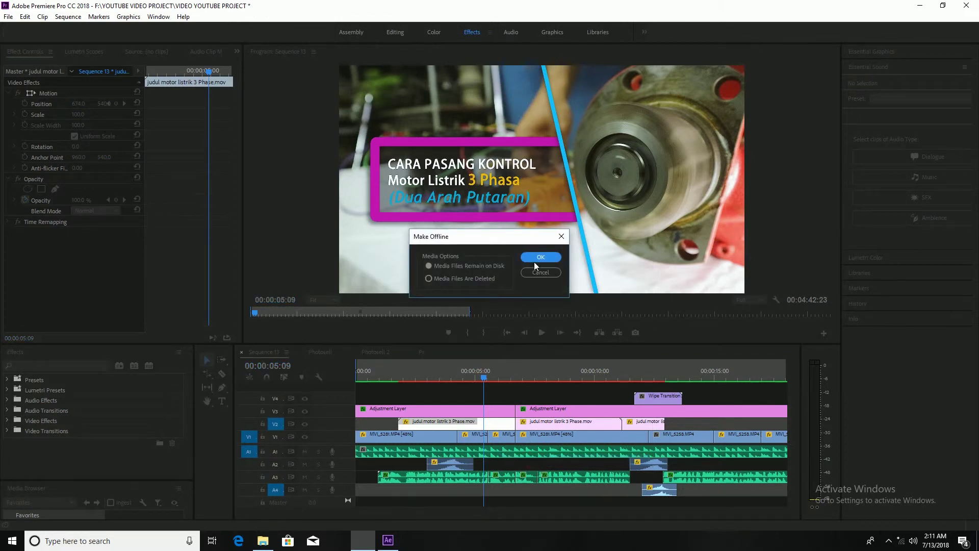
pyautogui.click(534, 259)
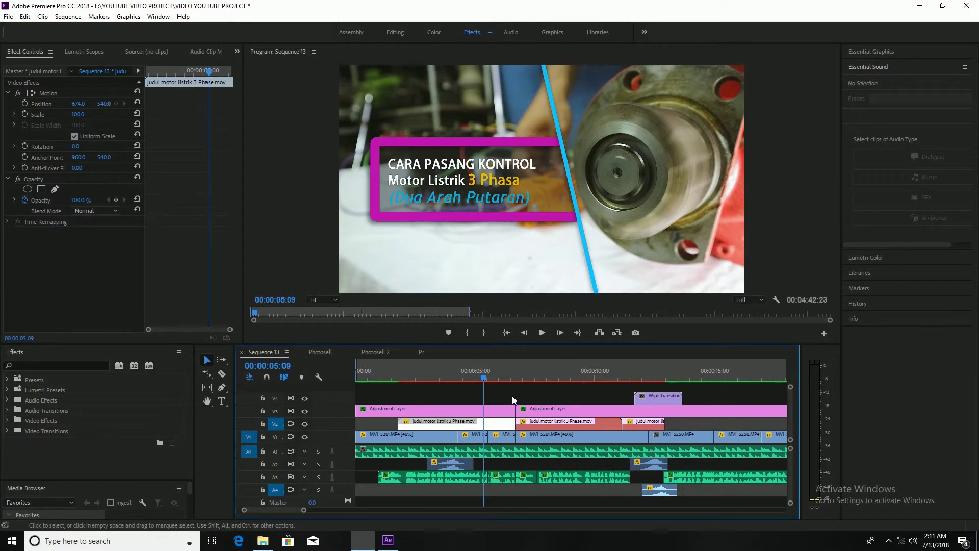
# Relink the offline V2 title clip to judul motor listrik 3 Phase.mov via Link Media.
pyautogui.rightClick(495, 422)
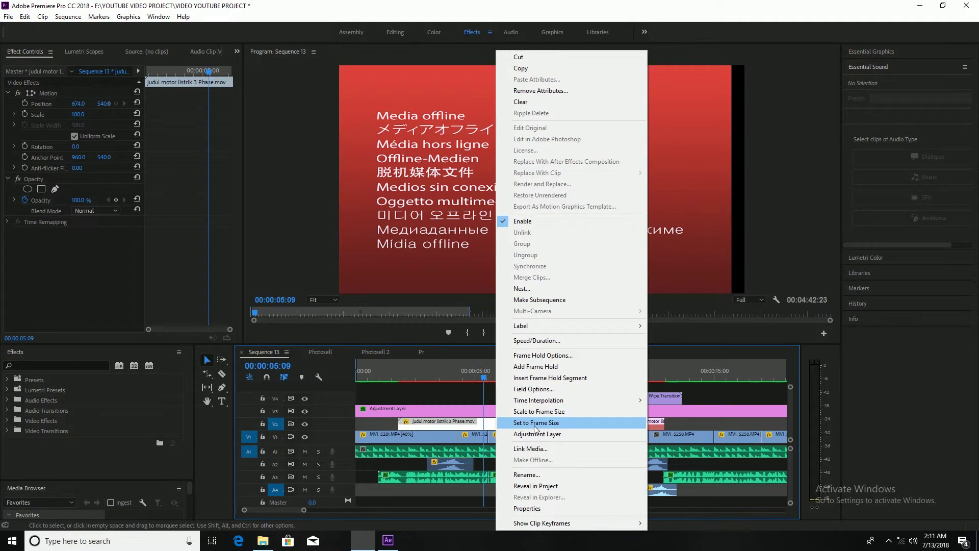
pyautogui.click(548, 451)
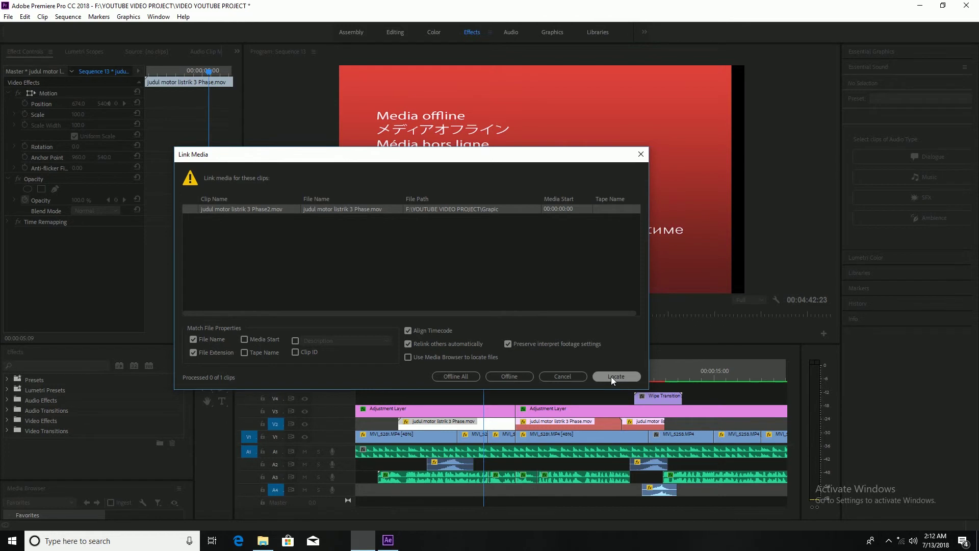
pyautogui.click(611, 377)
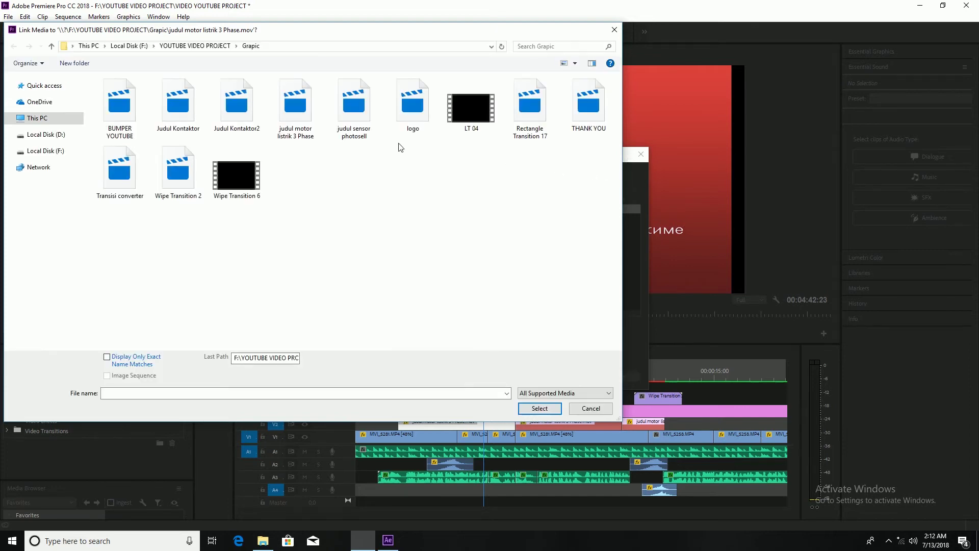
pyautogui.click(299, 122)
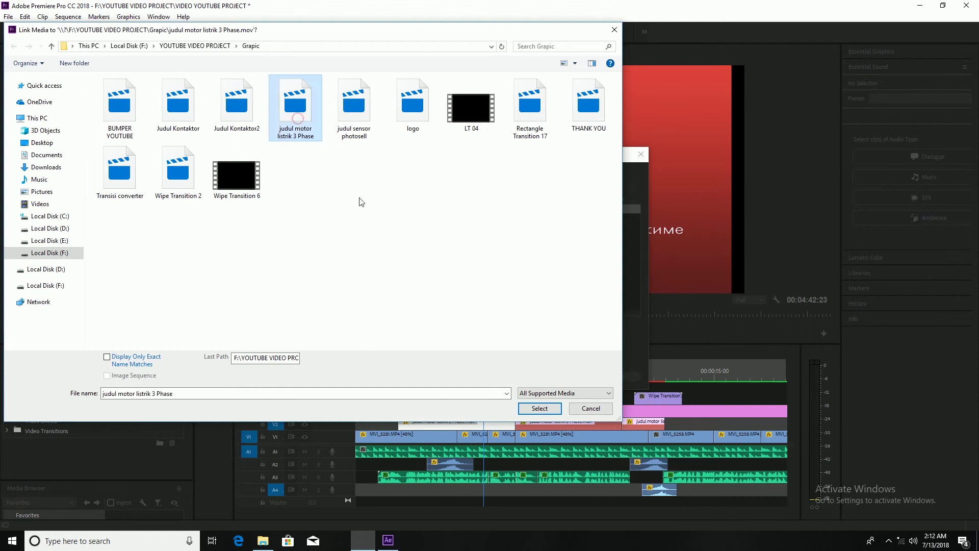
pyautogui.click(545, 409)
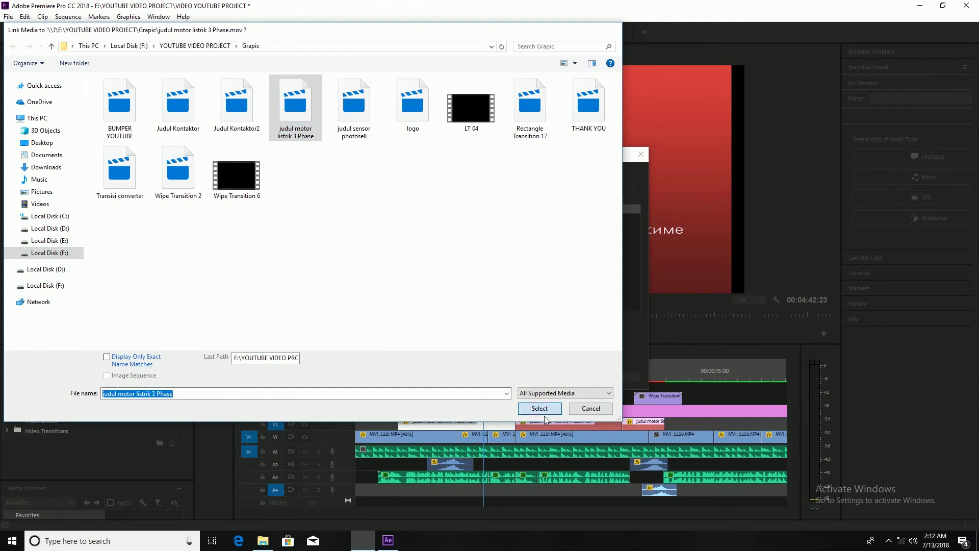
pyautogui.click(544, 415)
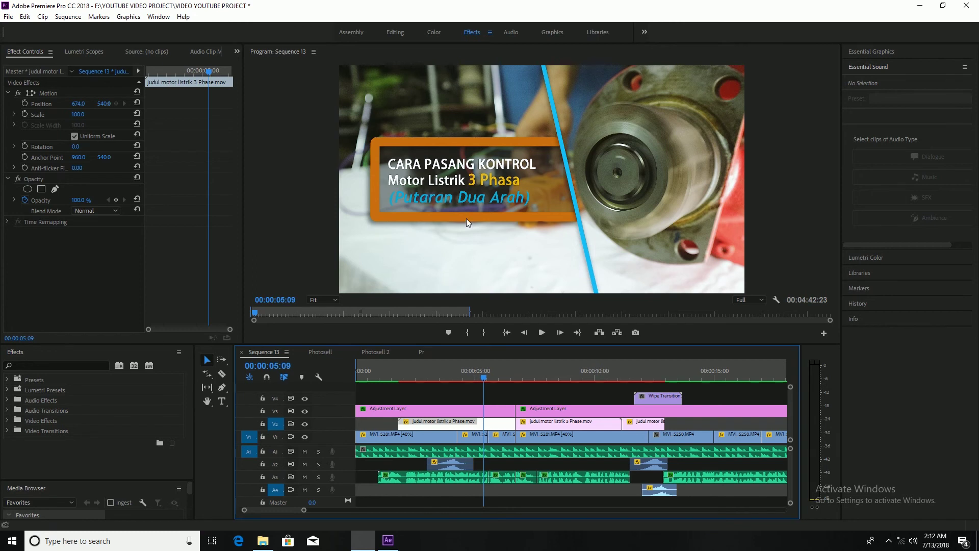
# Scrub the Premiere Pro playhead through 00:00:06:16 and 00:00:11:24 to 00:00:13:01.
pyautogui.moveTo(490, 379); pyautogui.dragTo(547, 378)
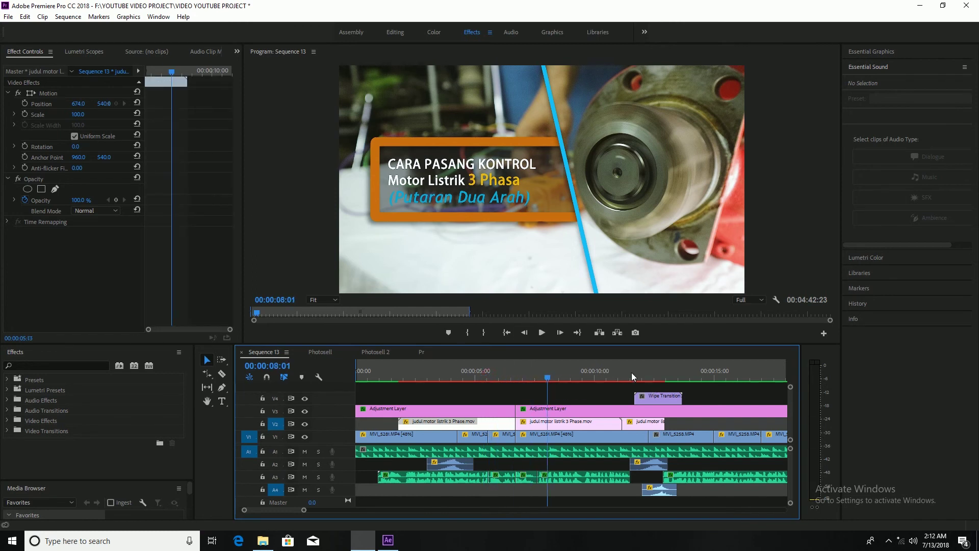
pyautogui.click(642, 374)
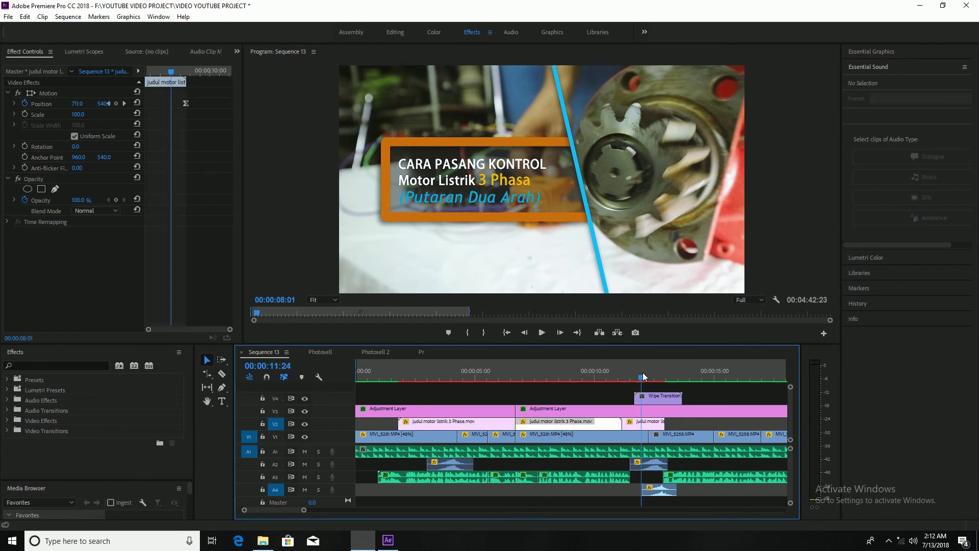
pyautogui.click(666, 374)
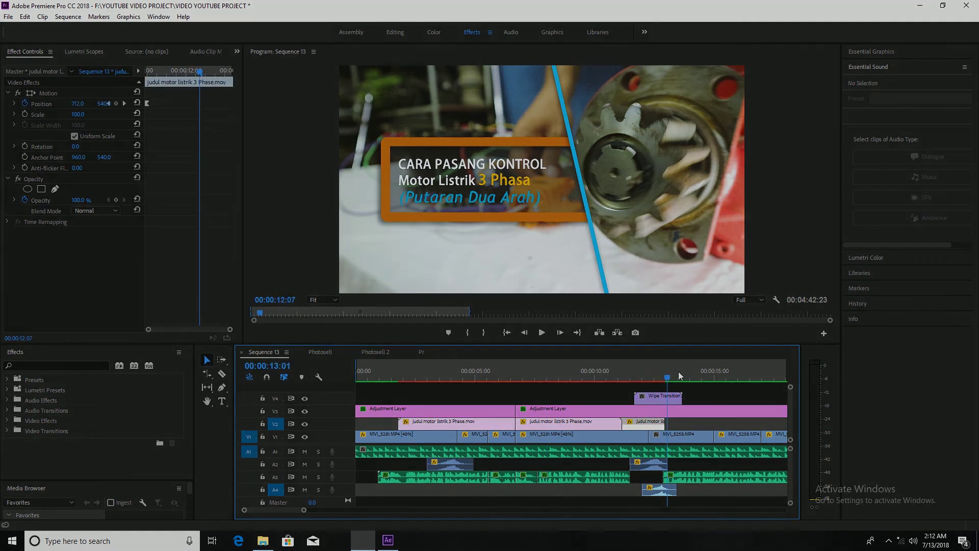